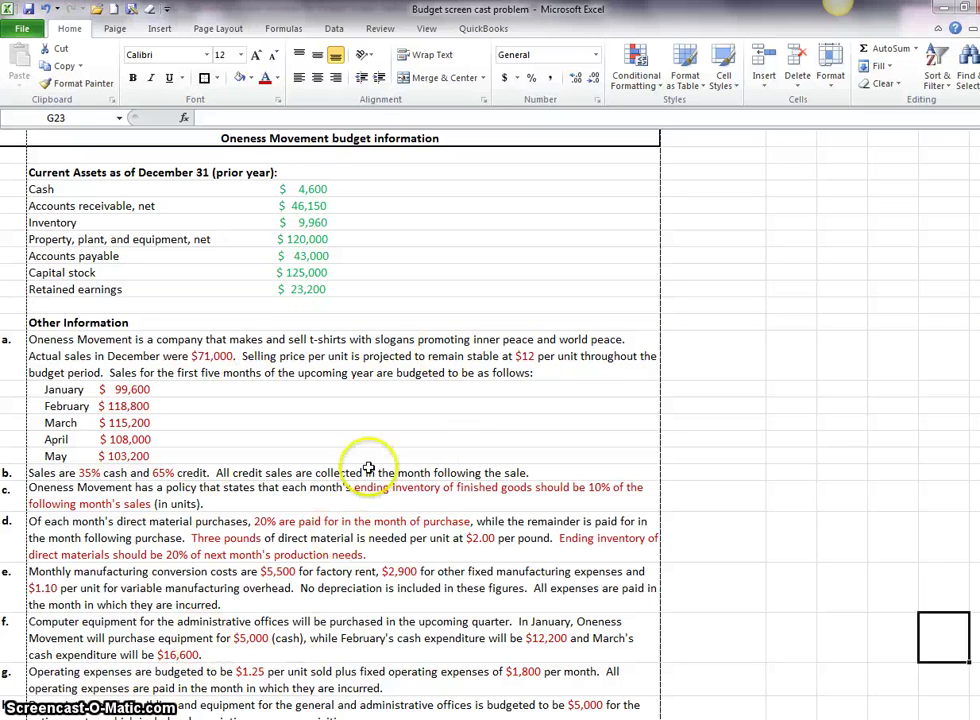
Step: Scroll the Comprehensive Budgeting Problem sheet up to row 1, showing the requirements and sales budget
mouse_move(975, 410)
mouse_down()
mouse_move(975, 421)
mouse_move(975, 397)
mouse_up()
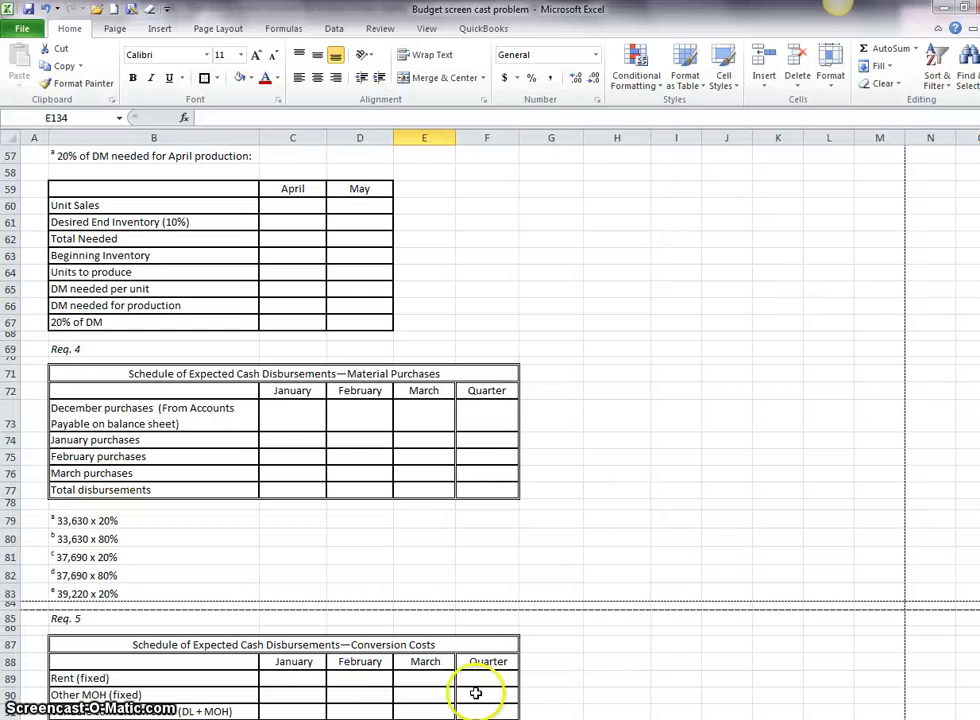
drag(975, 470, 975, 472)
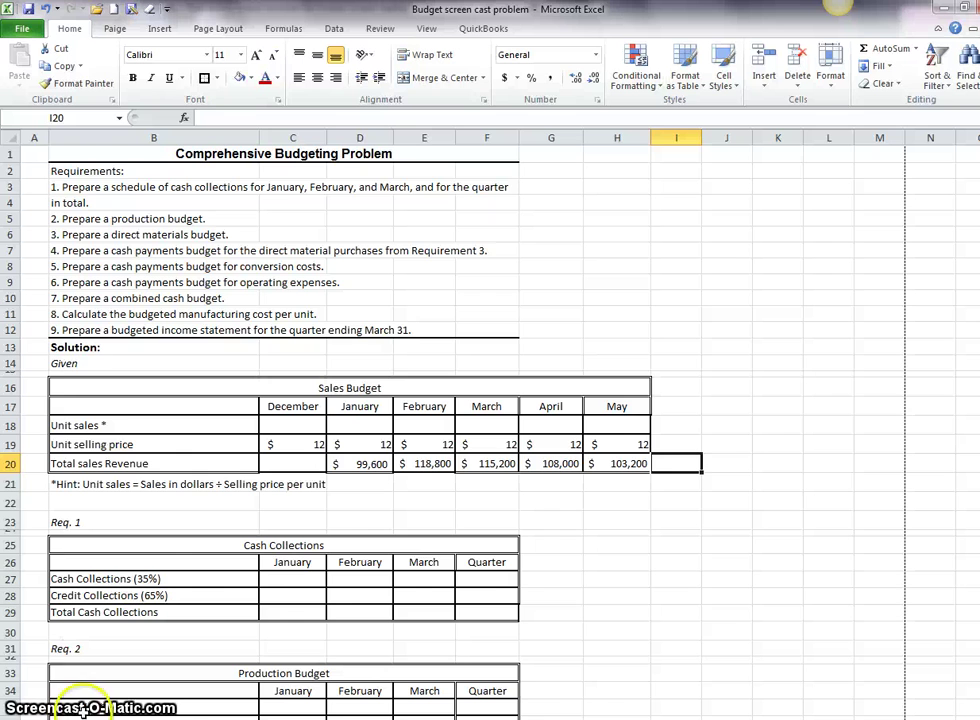
Step: Review the budgeted monthly sales on the budget information sheet, then return to the Comprehensive Budgeting Problem sheet
key(ctrl+Page_Up)
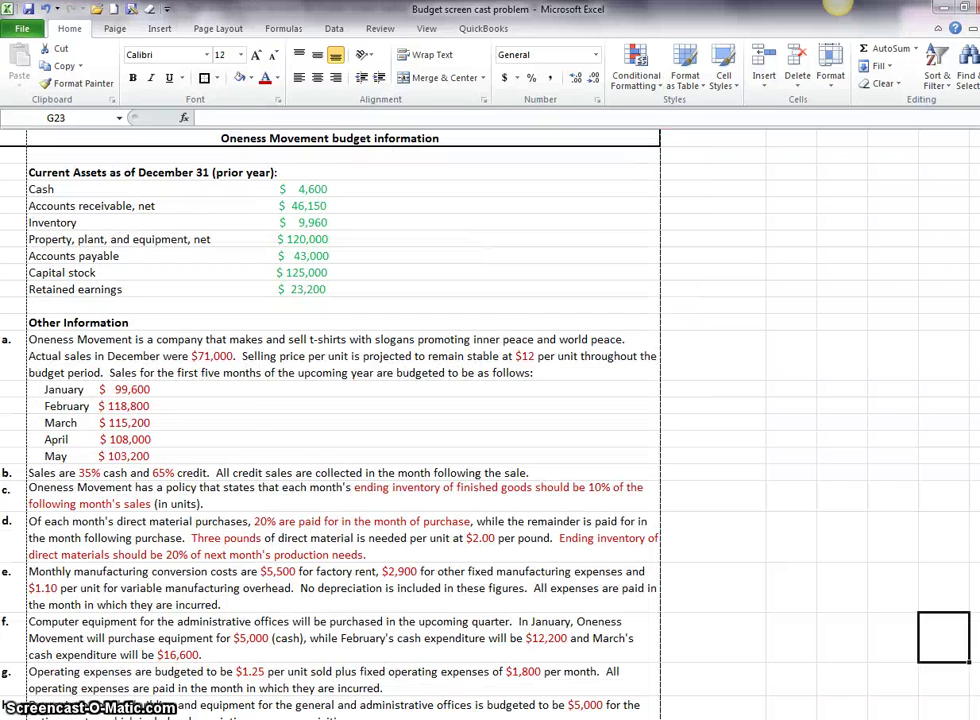
click(151, 454)
key(ctrl+Page_Up)
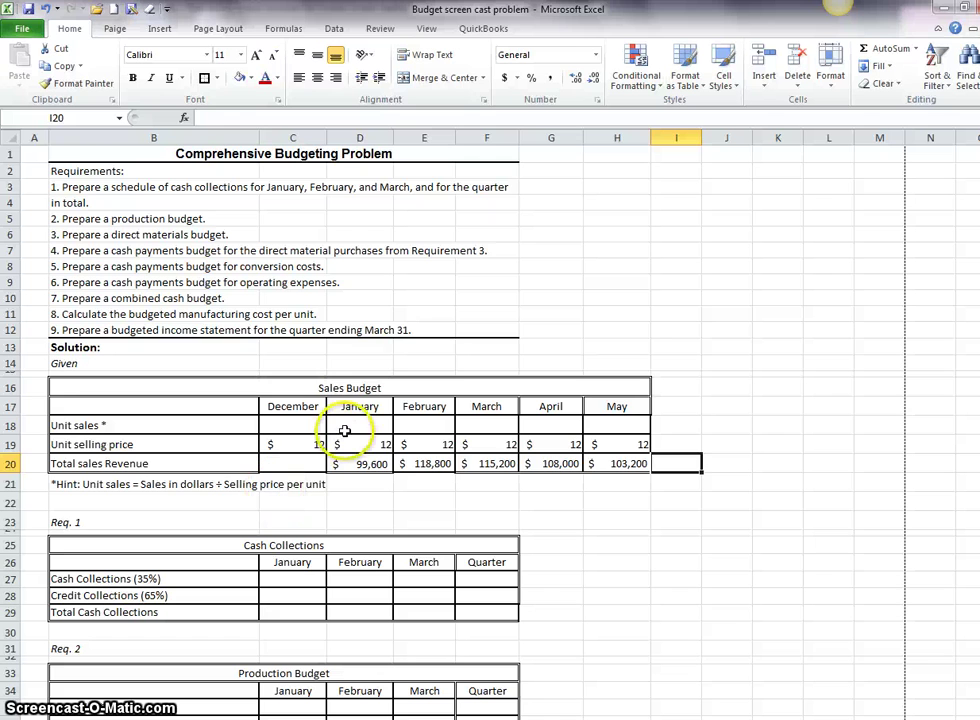
Step: Enter December's total sales revenue of 71000 in C20
click(275, 466)
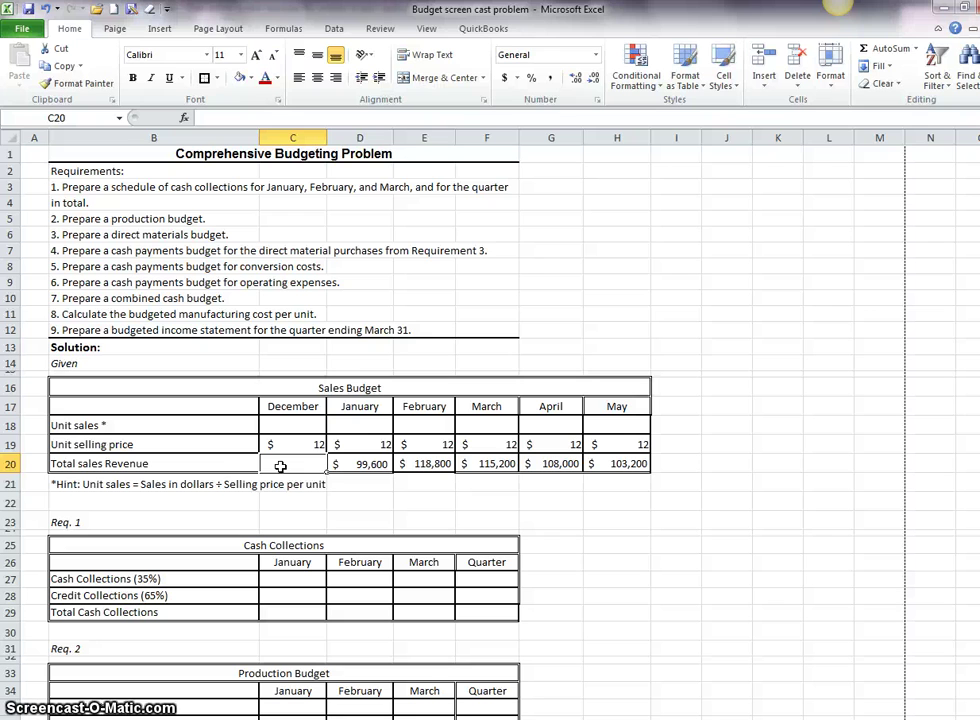
text(7100)
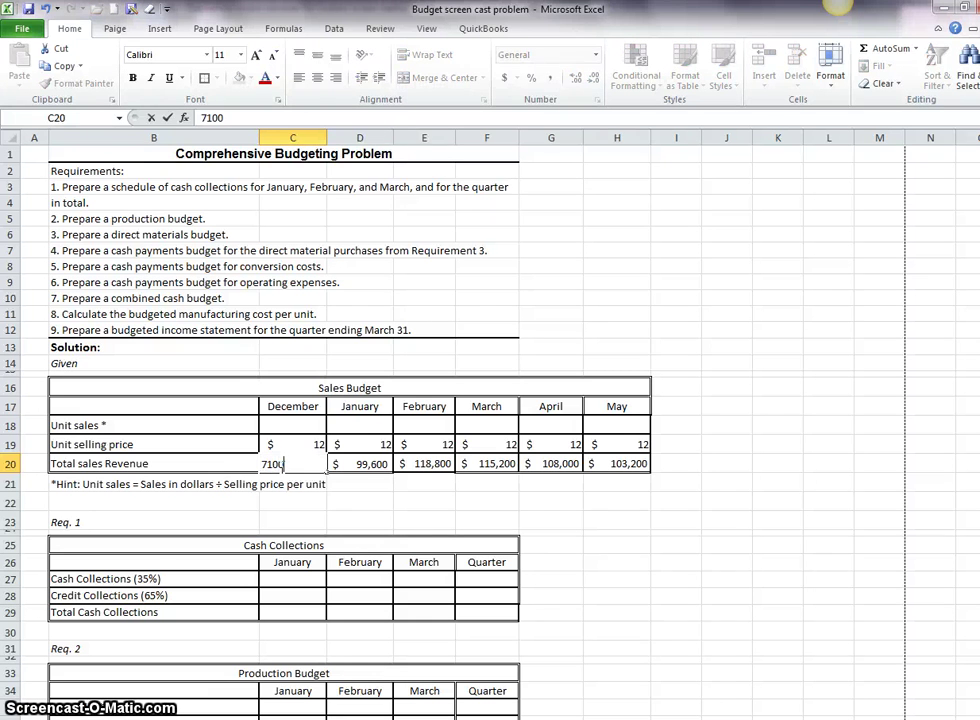
text(0)
key(Return)
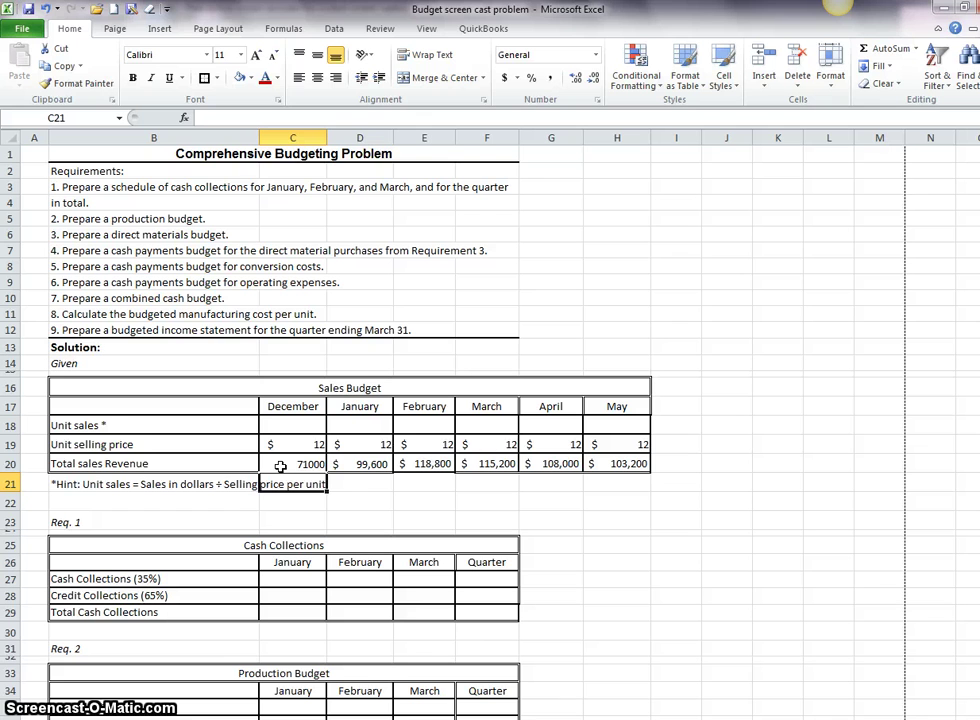
click(266, 481)
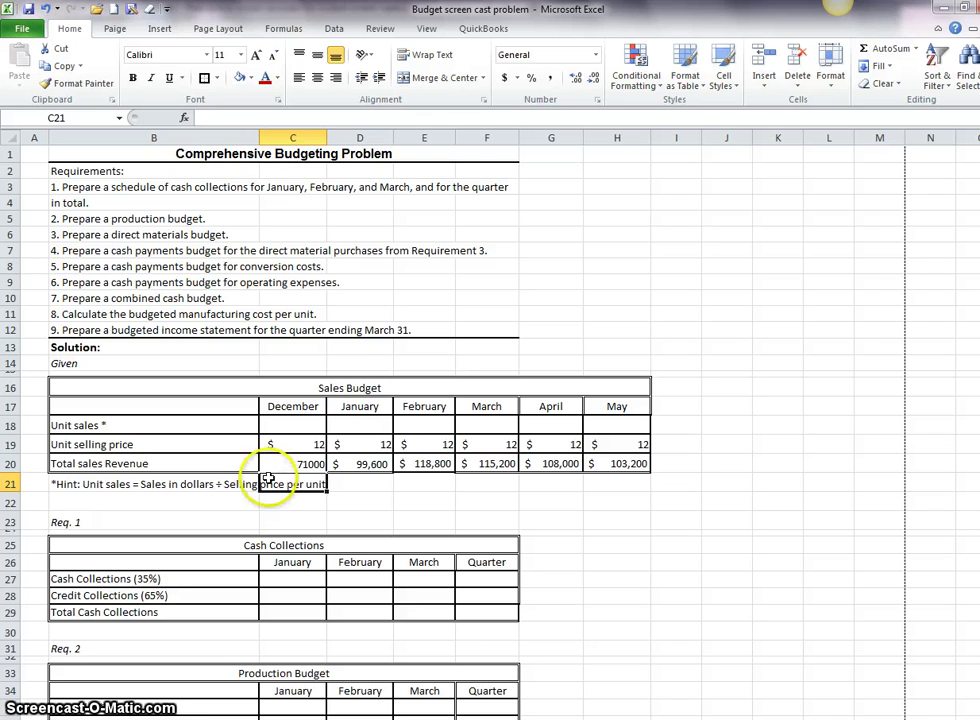
Step: Compute December unit sales as =C20/C19 and fill it across through May
click(295, 427)
text(=)
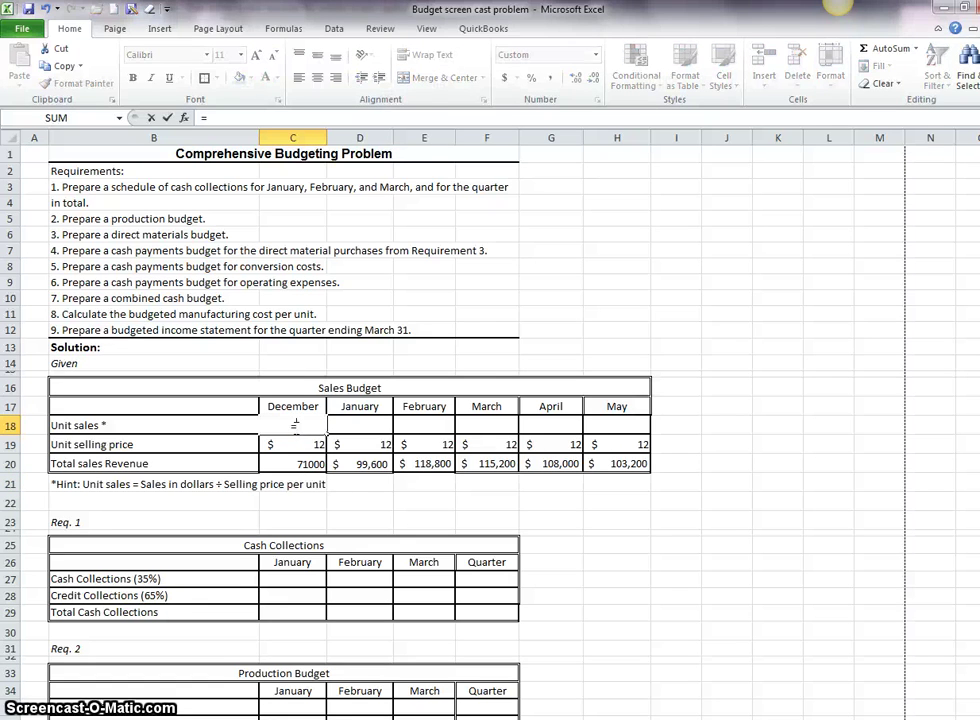
click(300, 464)
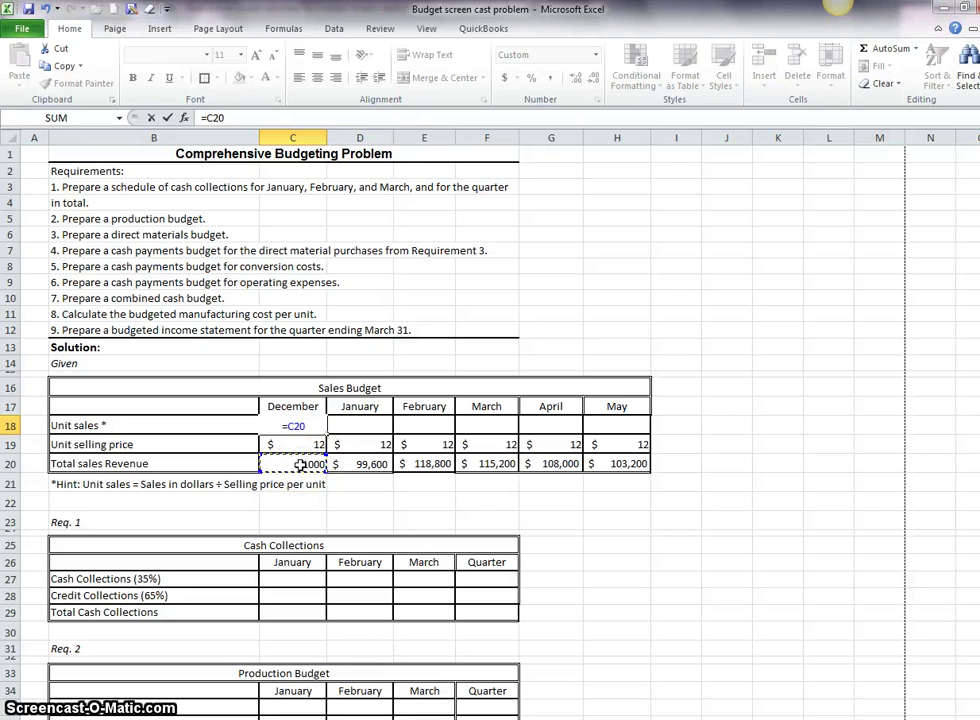
text(/)
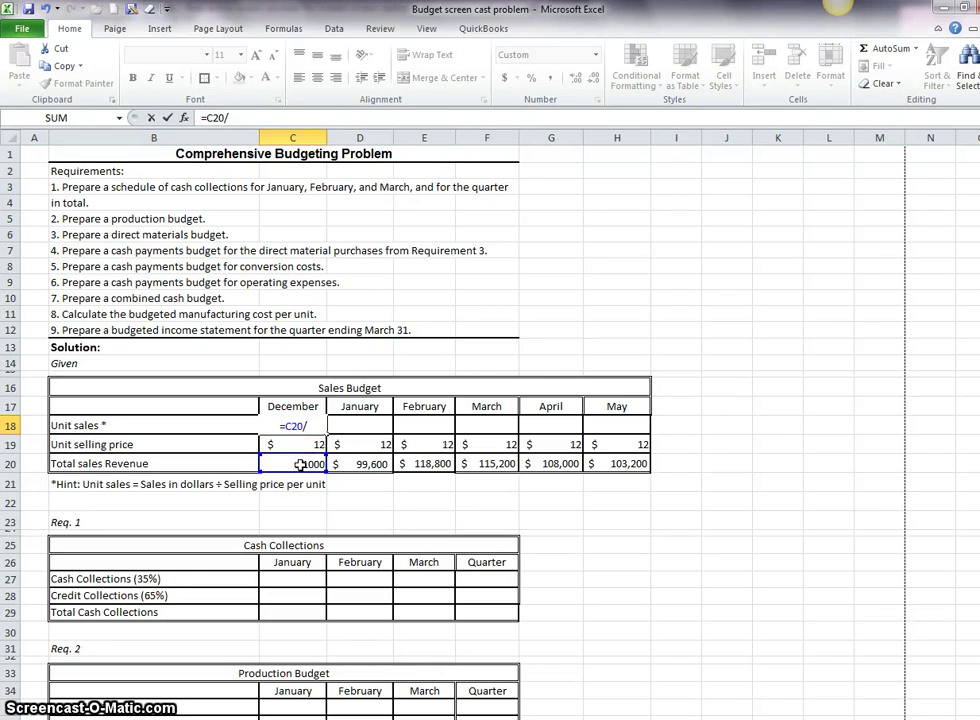
click(300, 444)
key(Return)
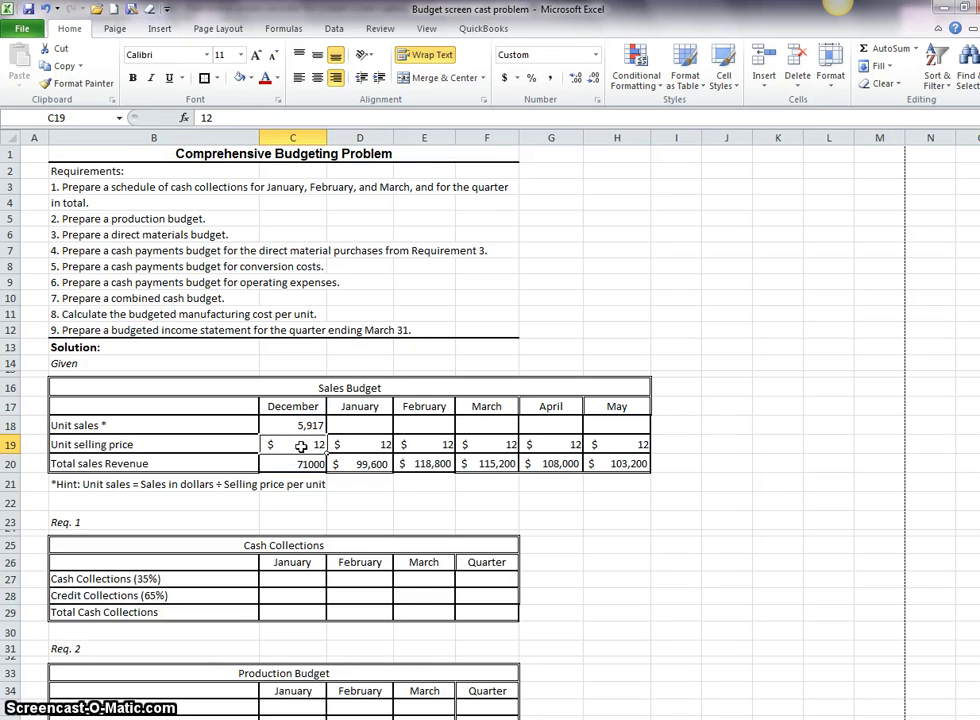
click(300, 426)
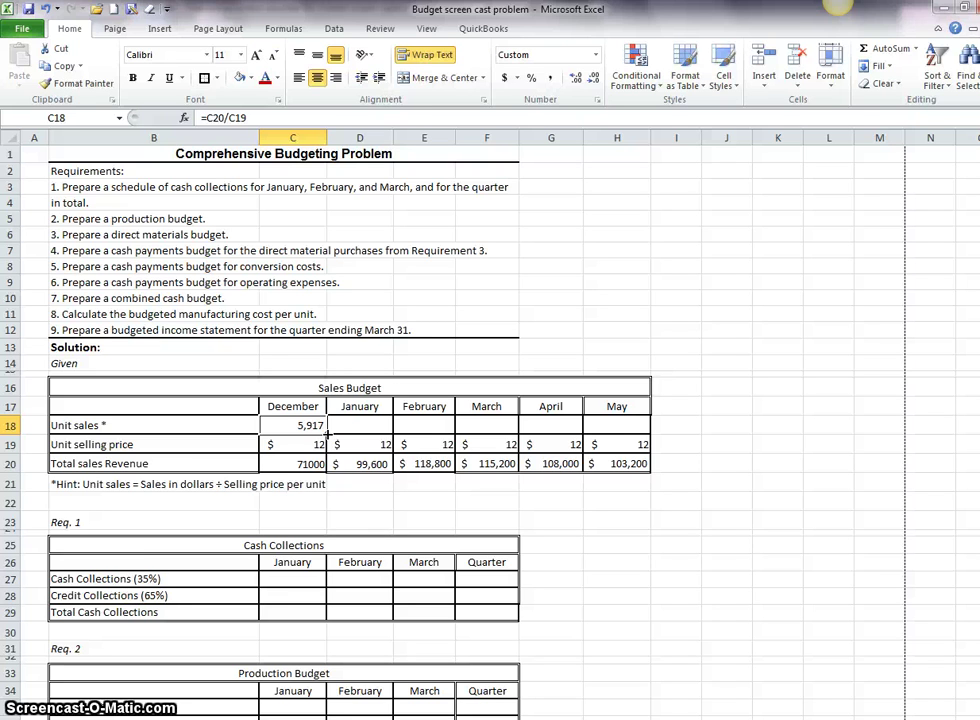
drag(327, 433, 640, 429)
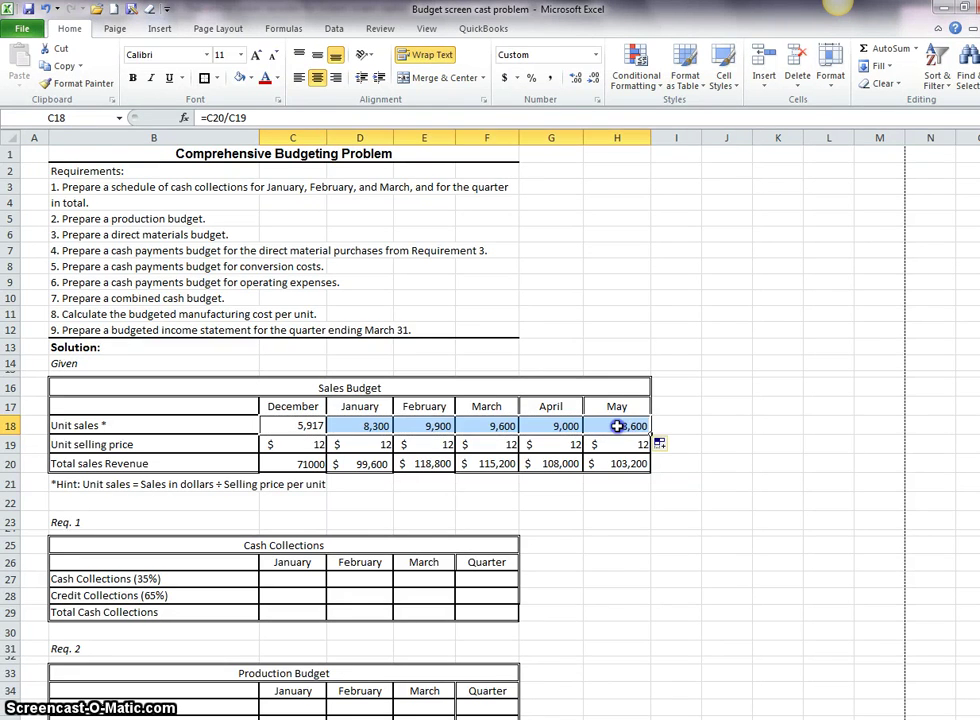
click(683, 429)
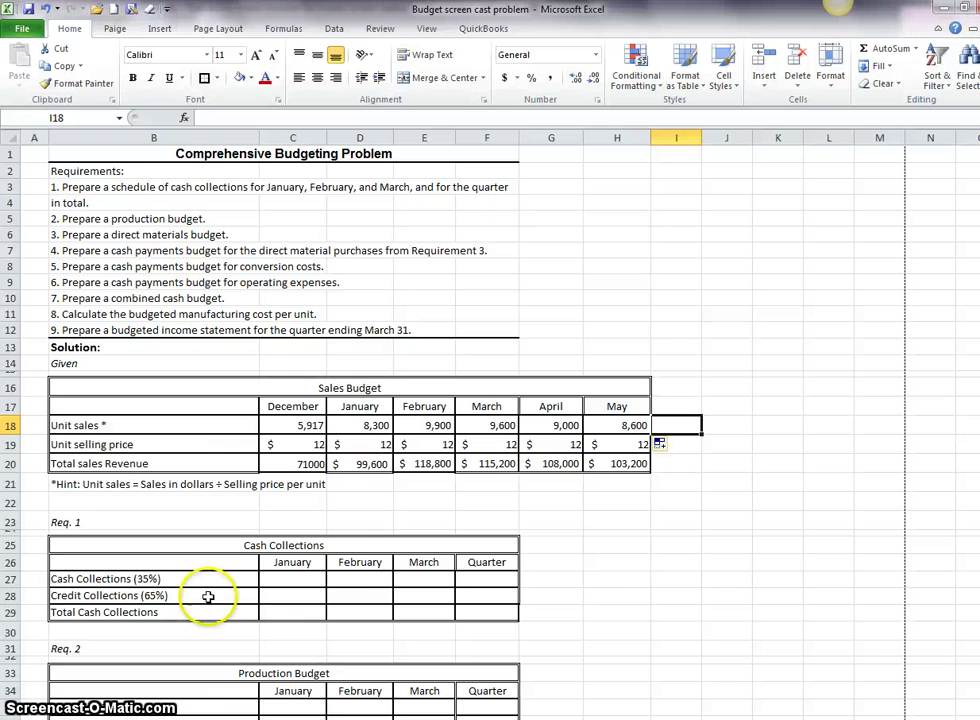
key(ctrl+Page_Up)
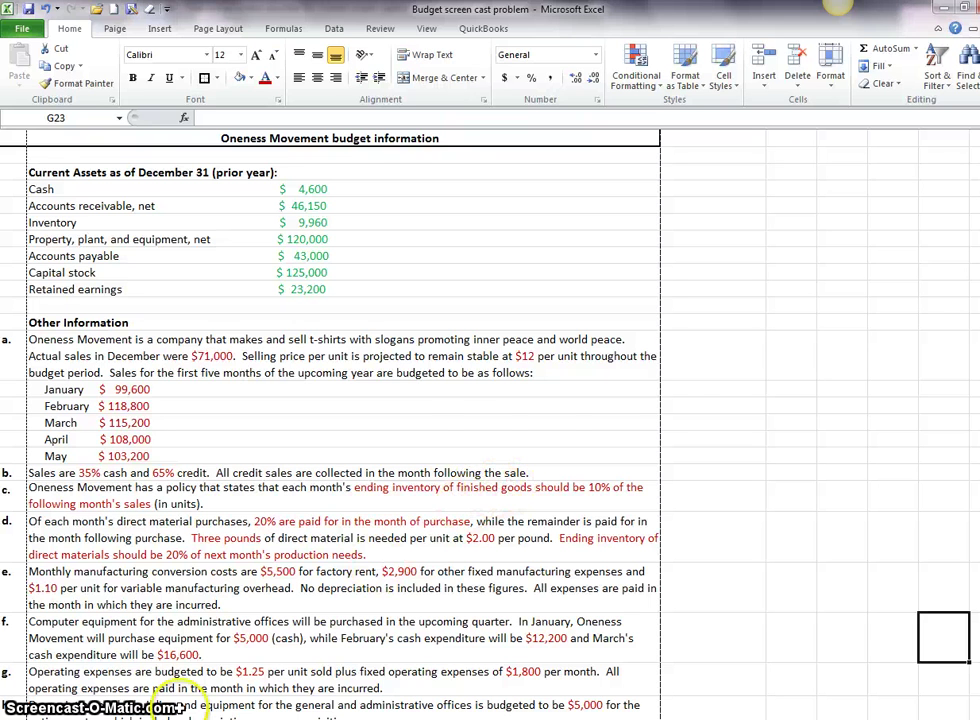
key(ctrl+Page_Down)
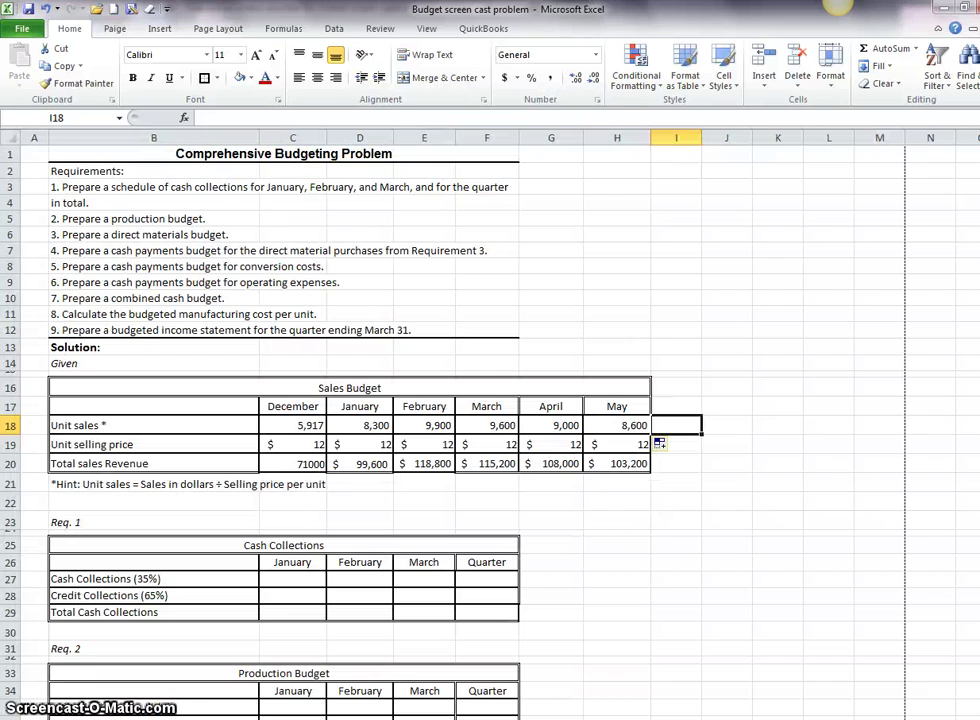
Step: Set January's 35% cash collections from total sales revenue and fill it to February and March
click(281, 581)
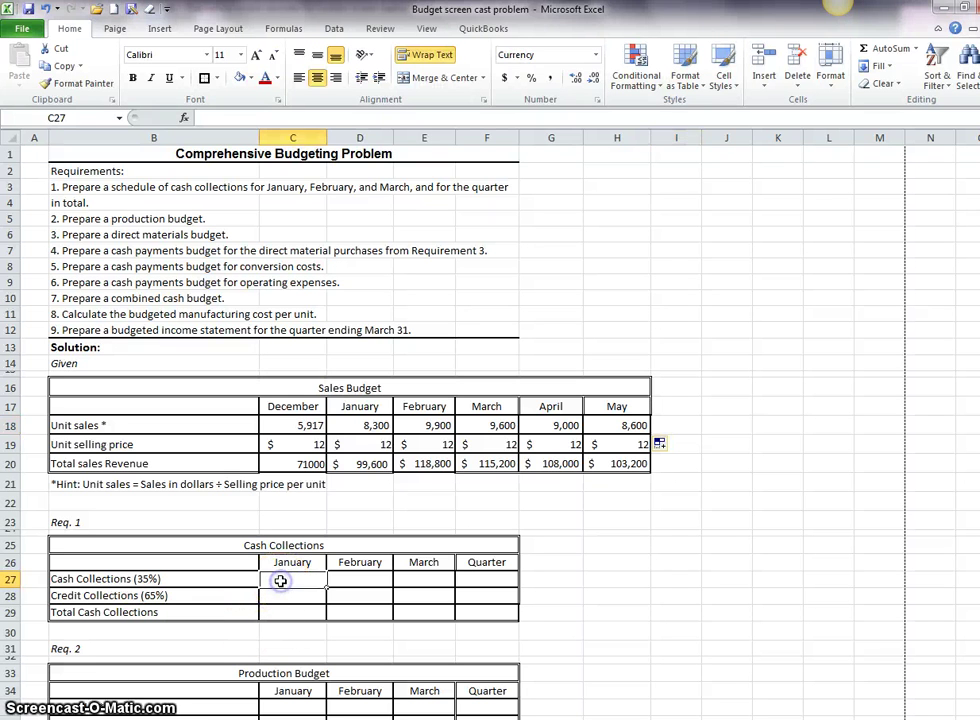
text(=35%*)
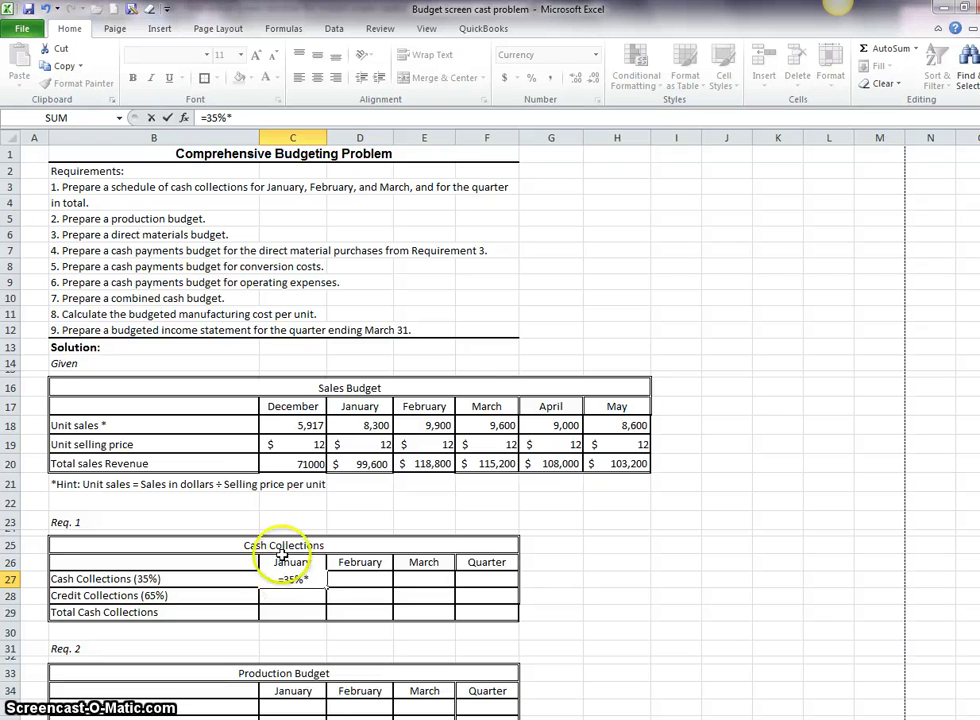
click(358, 464)
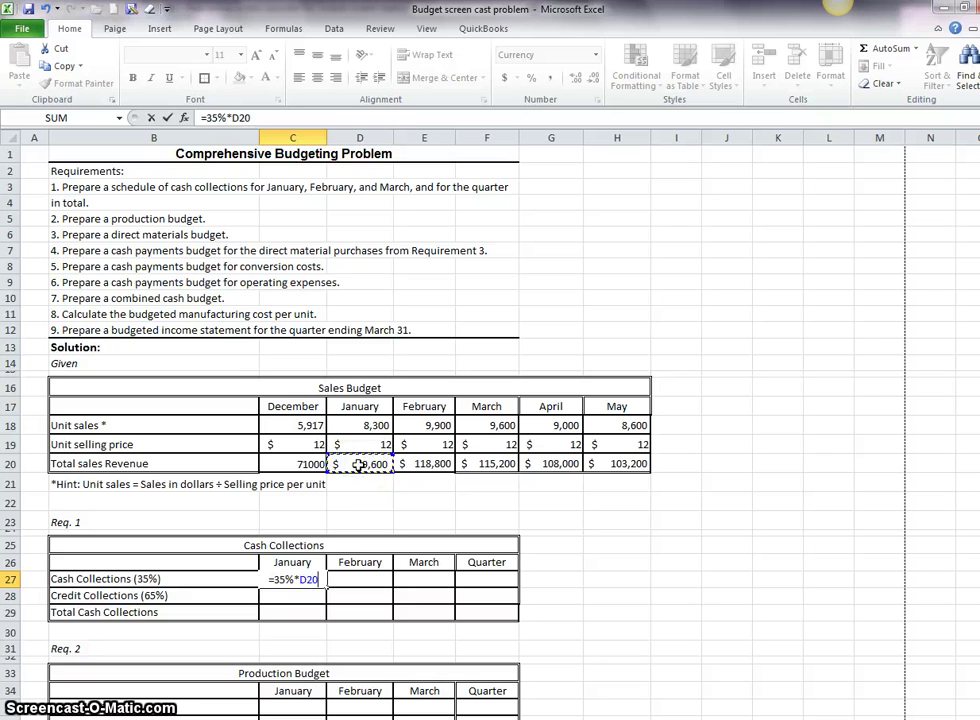
key(Return)
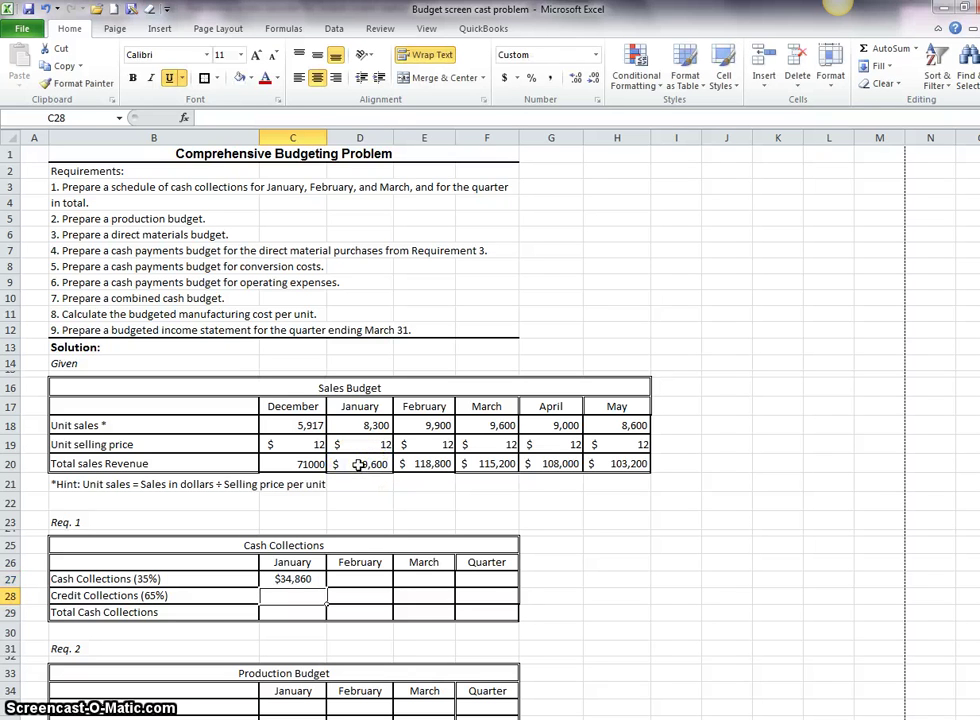
click(321, 578)
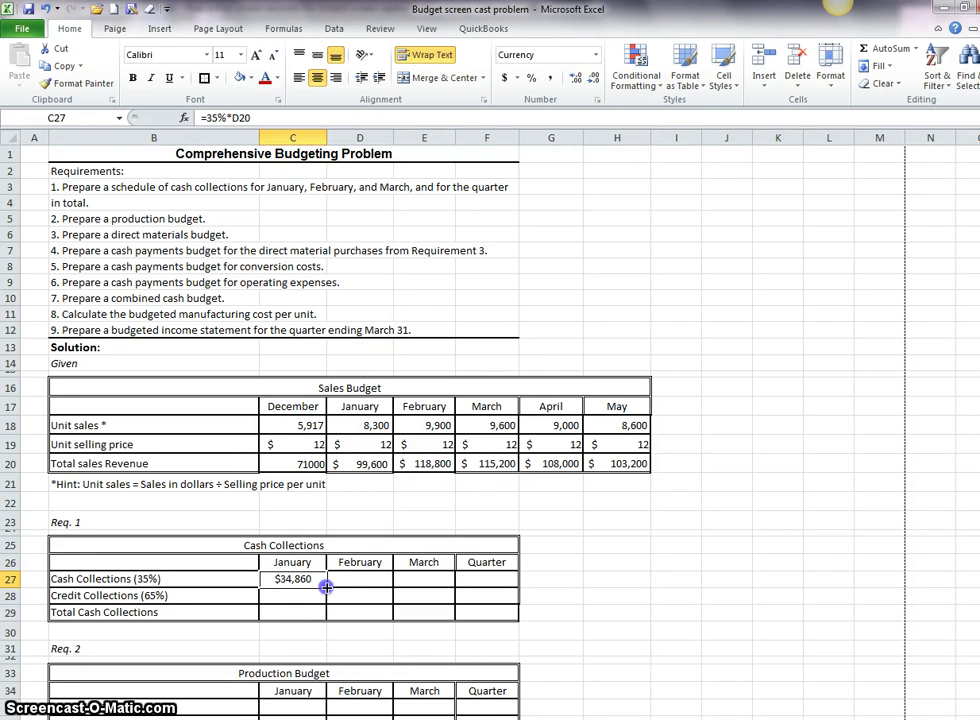
drag(378, 579, 430, 578)
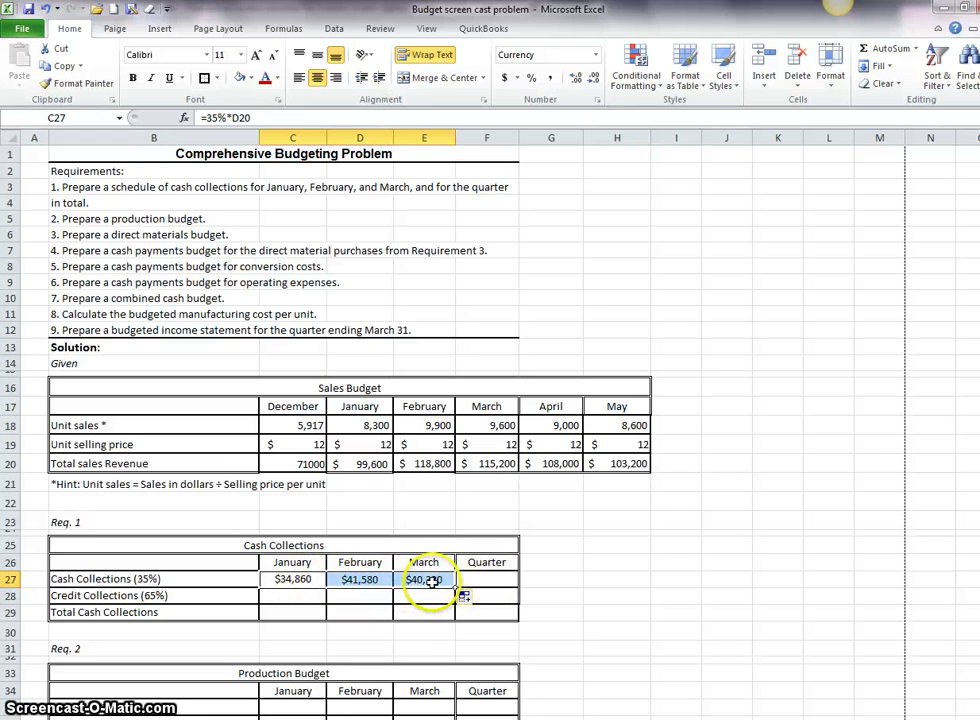
Step: AutoSum January–March cash collections into the $116,760 quarter total
click(478, 581)
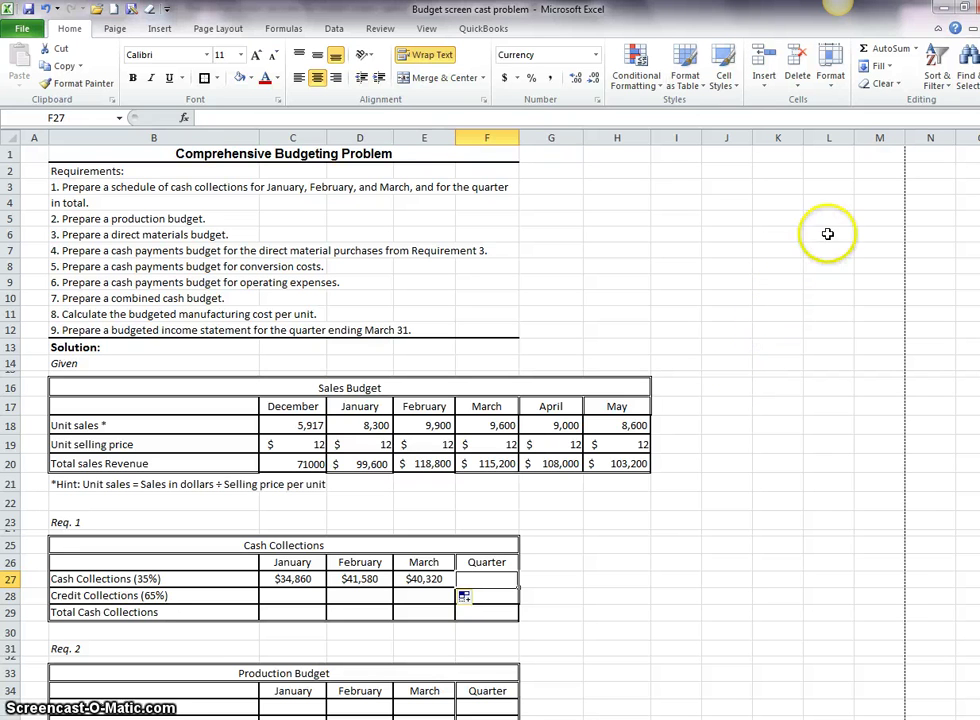
click(891, 52)
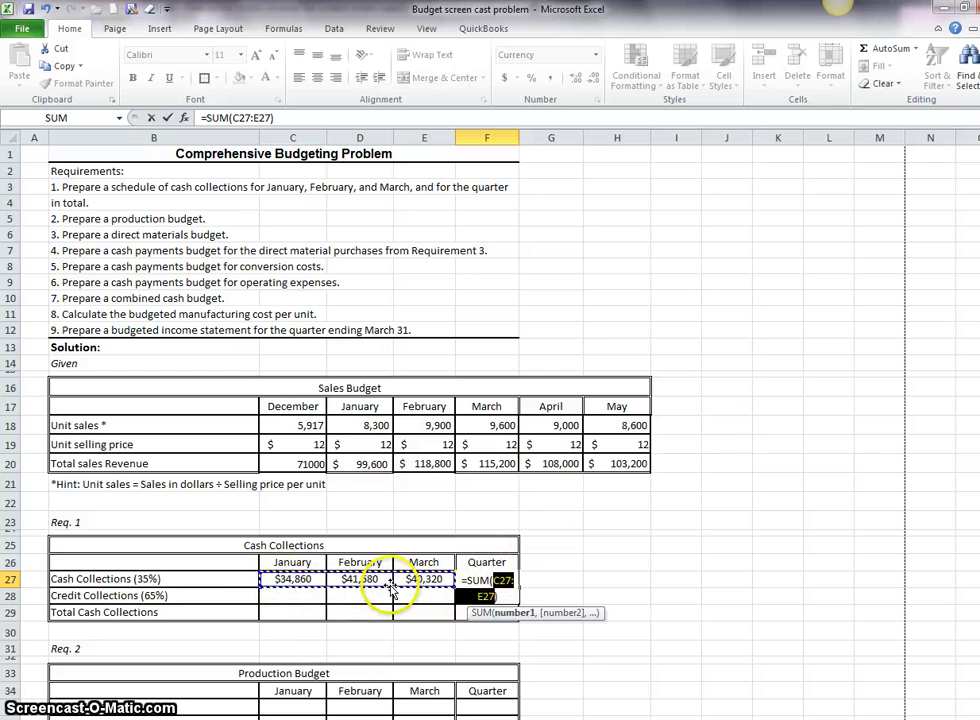
key(Return)
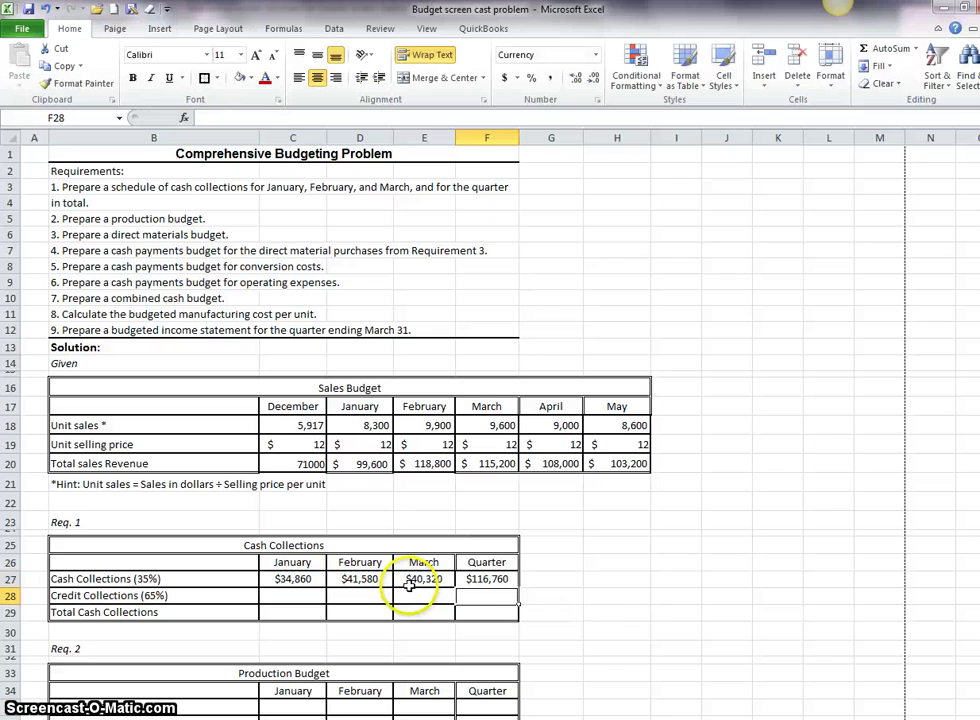
Step: Enter credit collections as =65% of prior month's sales, filled January–March: 46,150, 64,740, 77,220
click(298, 597)
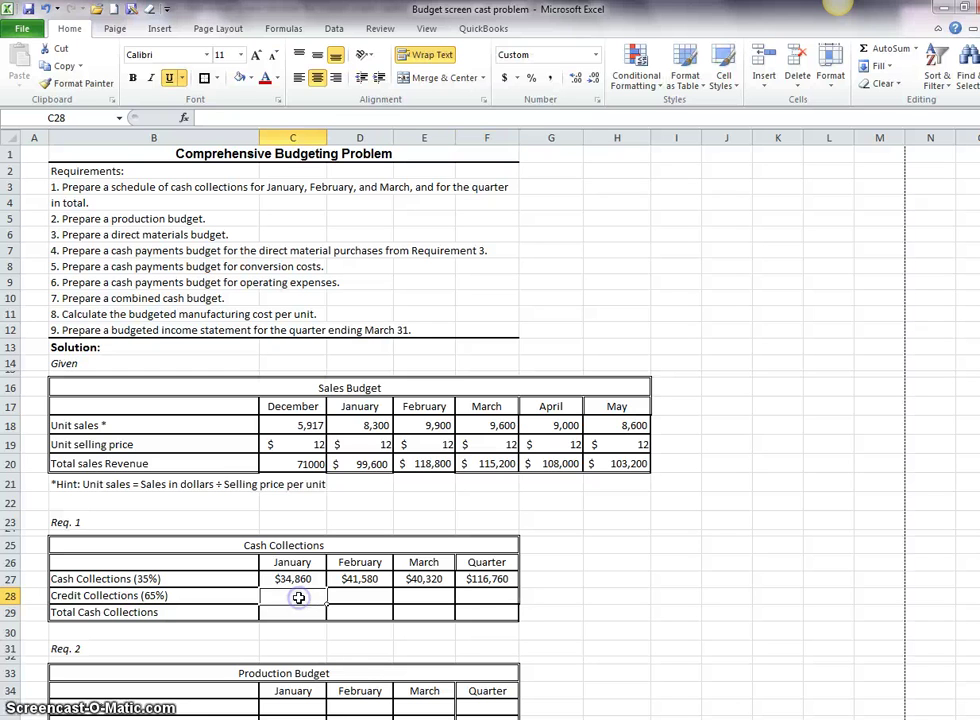
text(=65%)
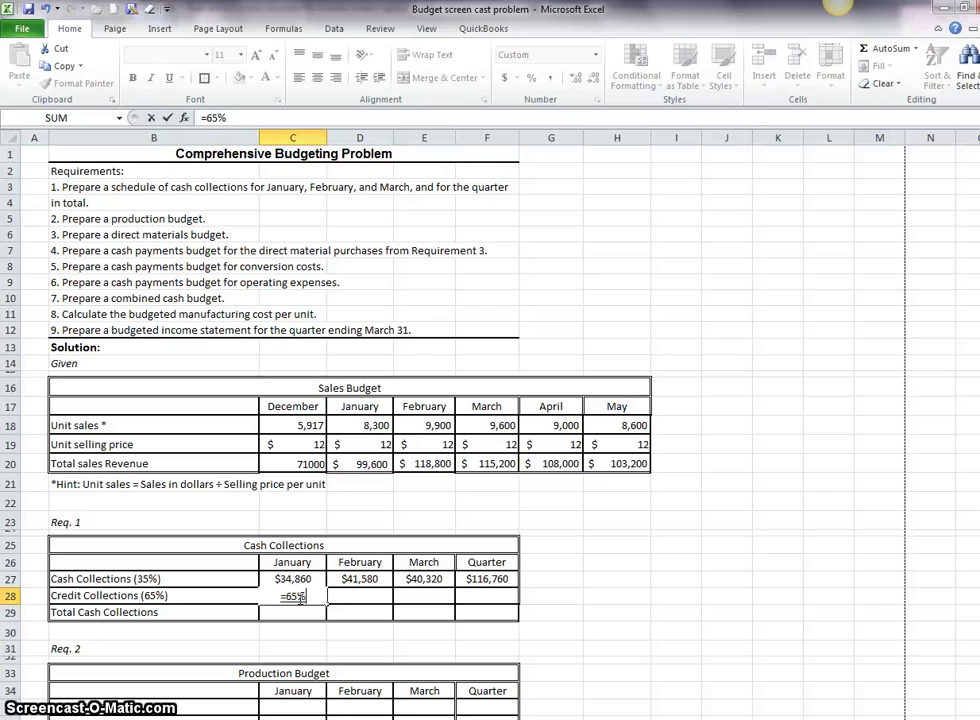
text(*)
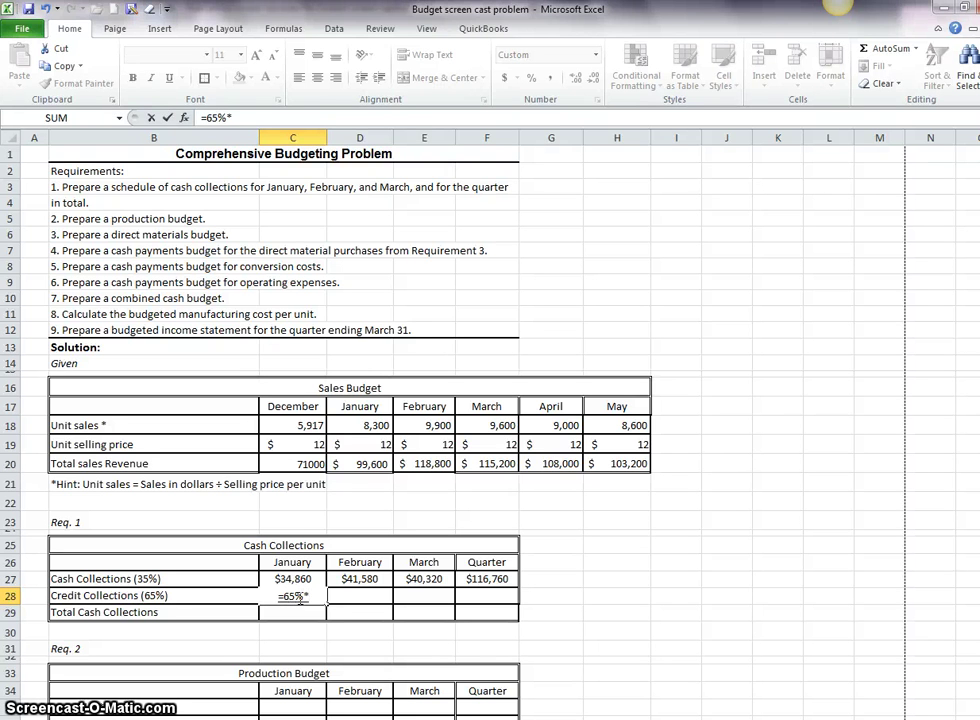
click(309, 463)
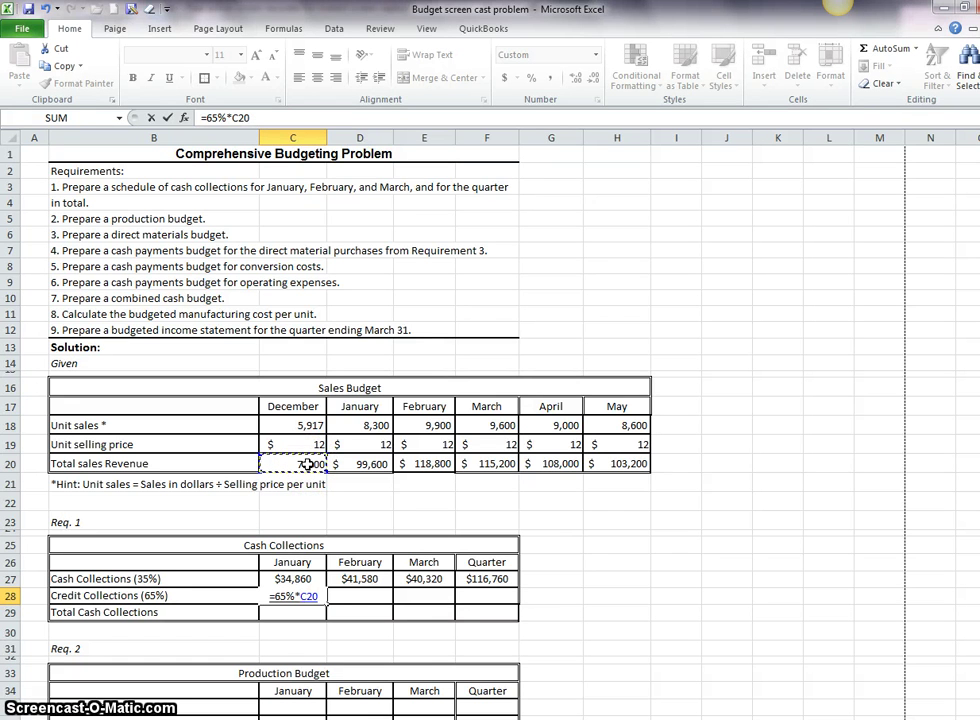
key(Return)
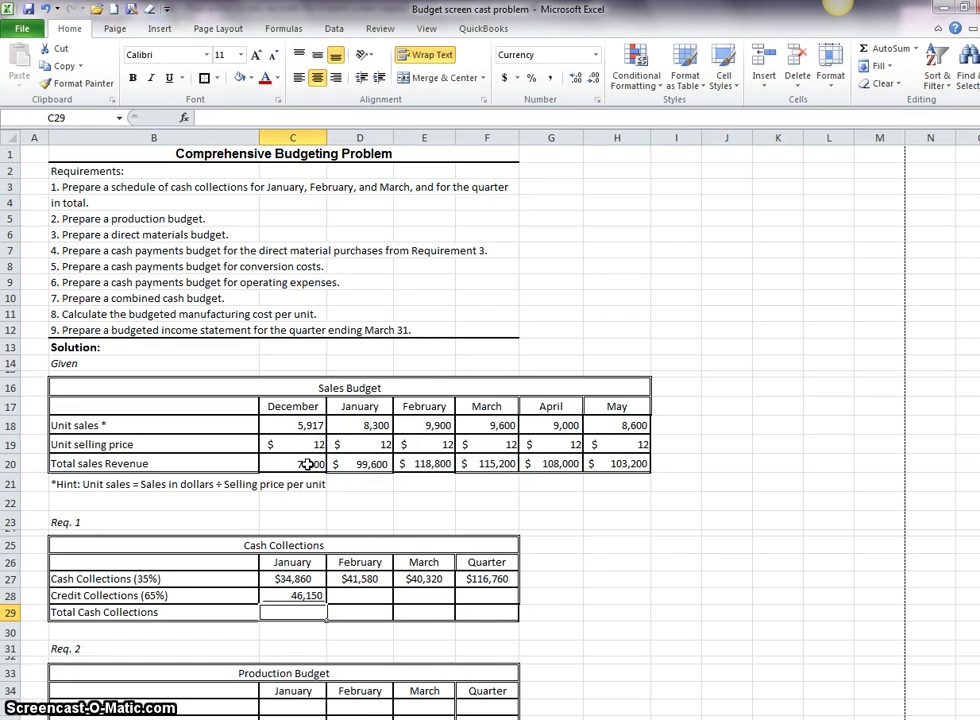
click(301, 595)
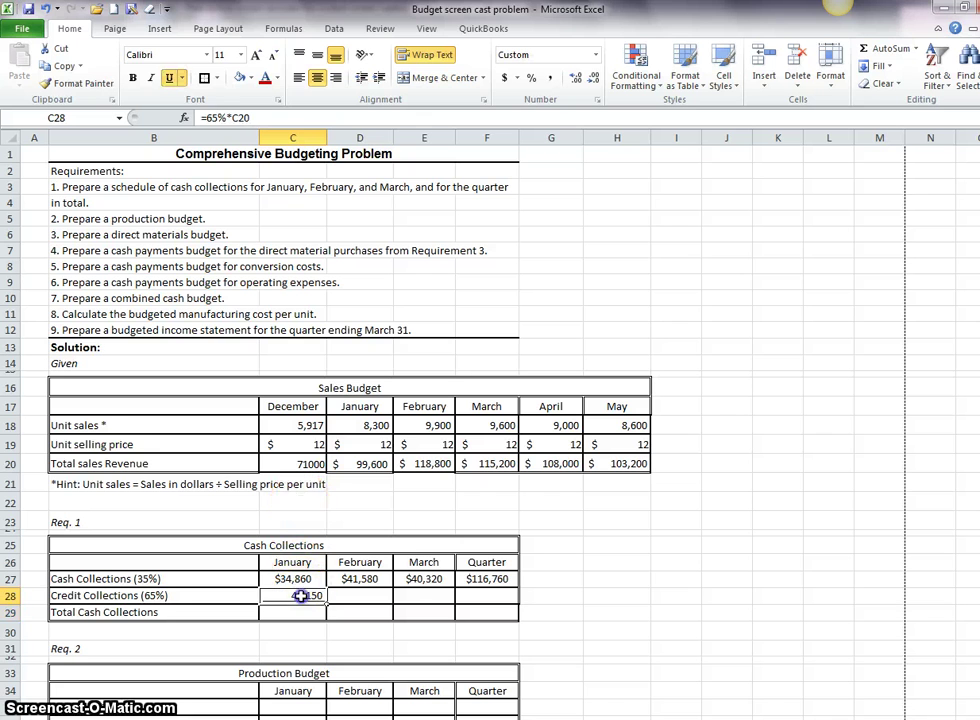
drag(327, 604, 326, 603)
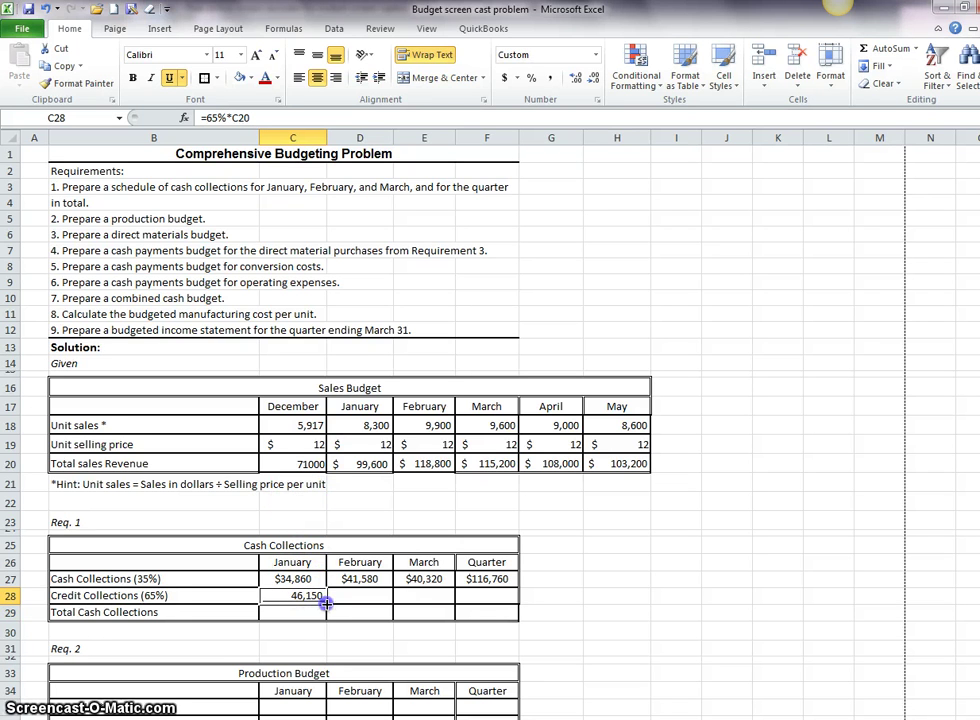
drag(412, 598, 442, 595)
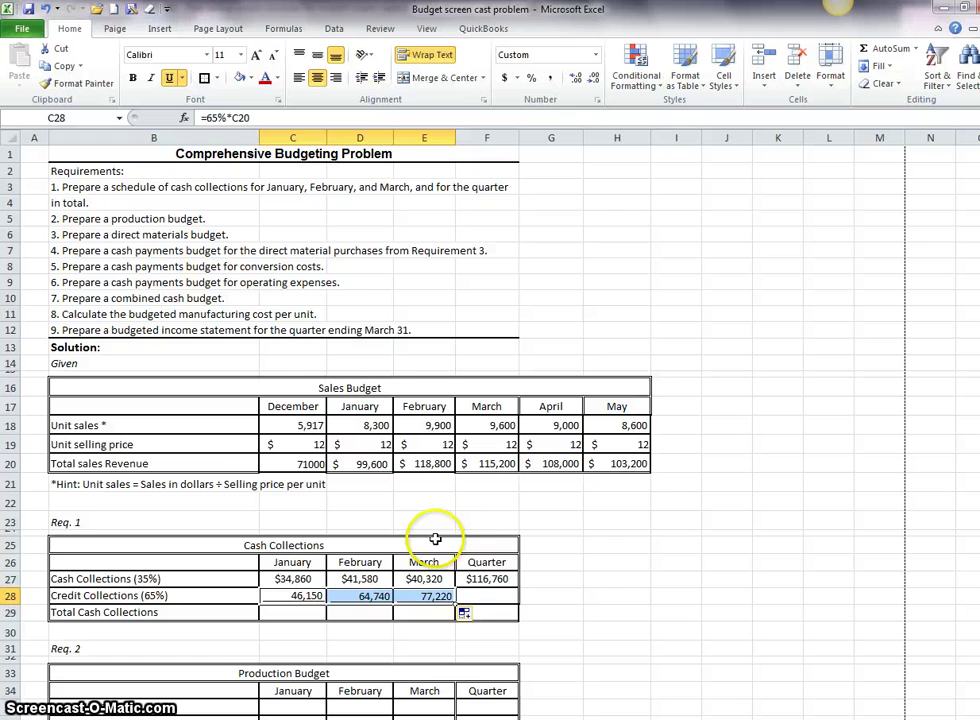
Step: Copy the quarter cash collections total formula down to the credit collections row
click(494, 597)
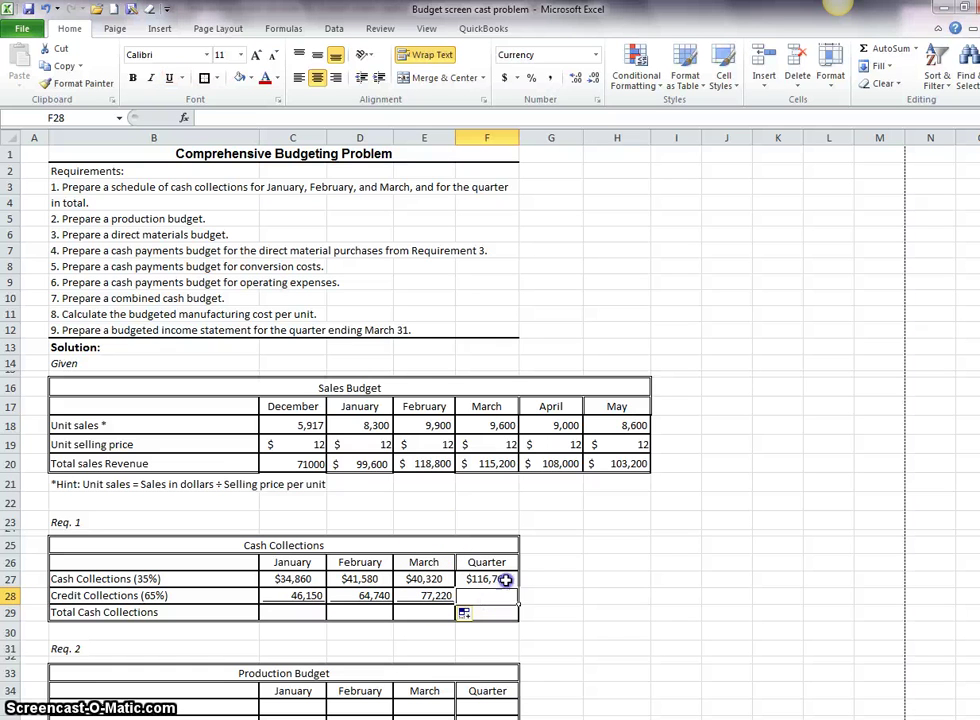
click(506, 580)
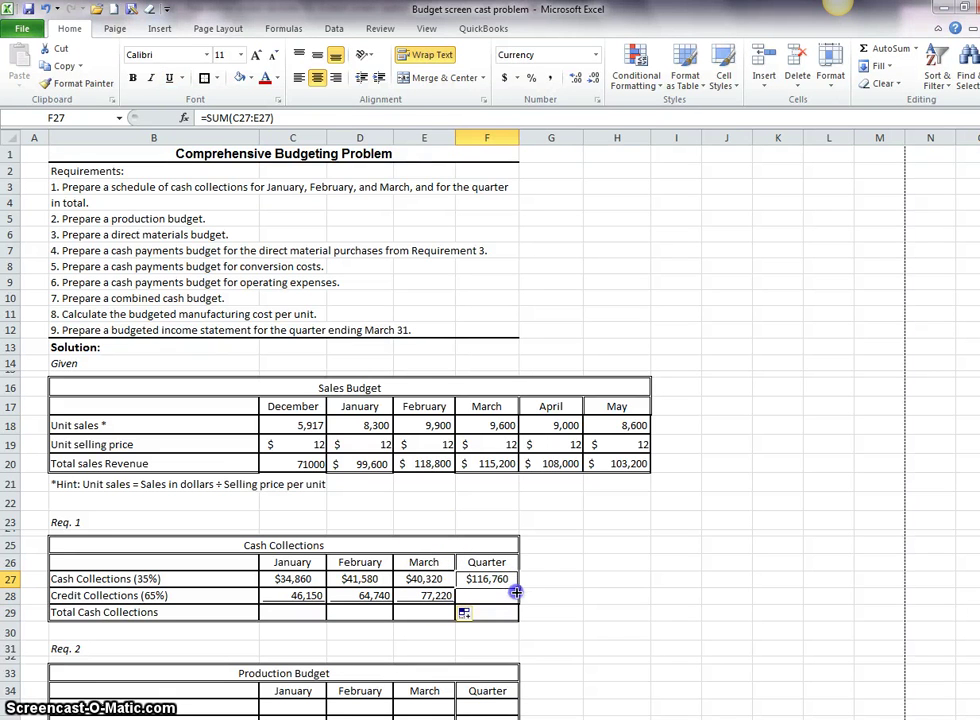
drag(515, 592, 515, 615)
Step: Sum cash plus credit into Total Cash Collections: $81,010, $106,320, $117,540, quarter $304,870
click(564, 612)
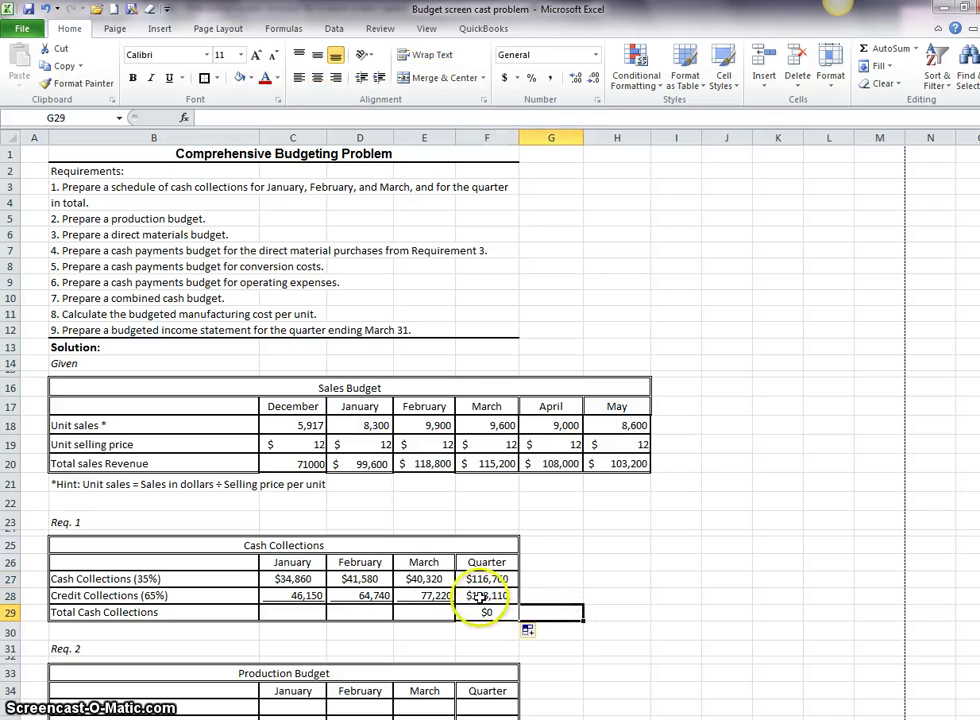
click(299, 609)
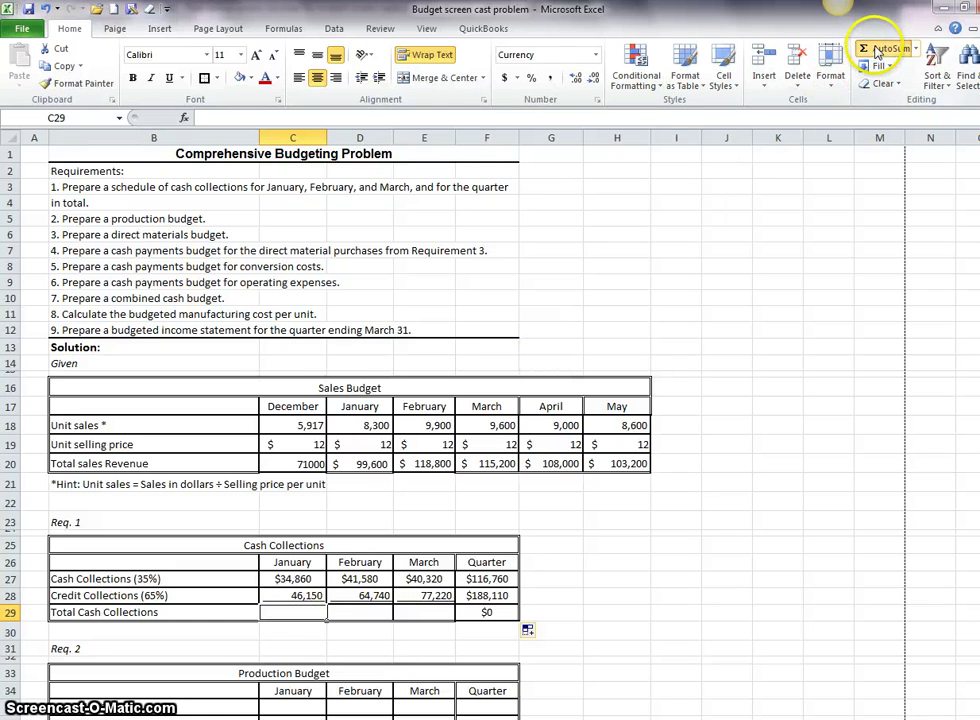
click(877, 50)
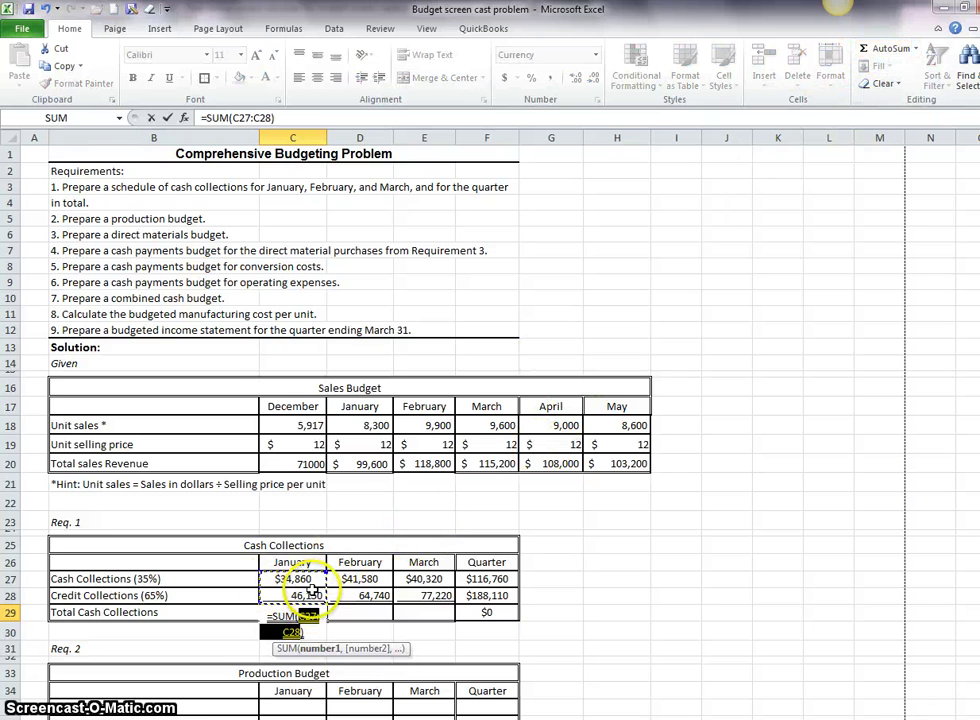
key(Return)
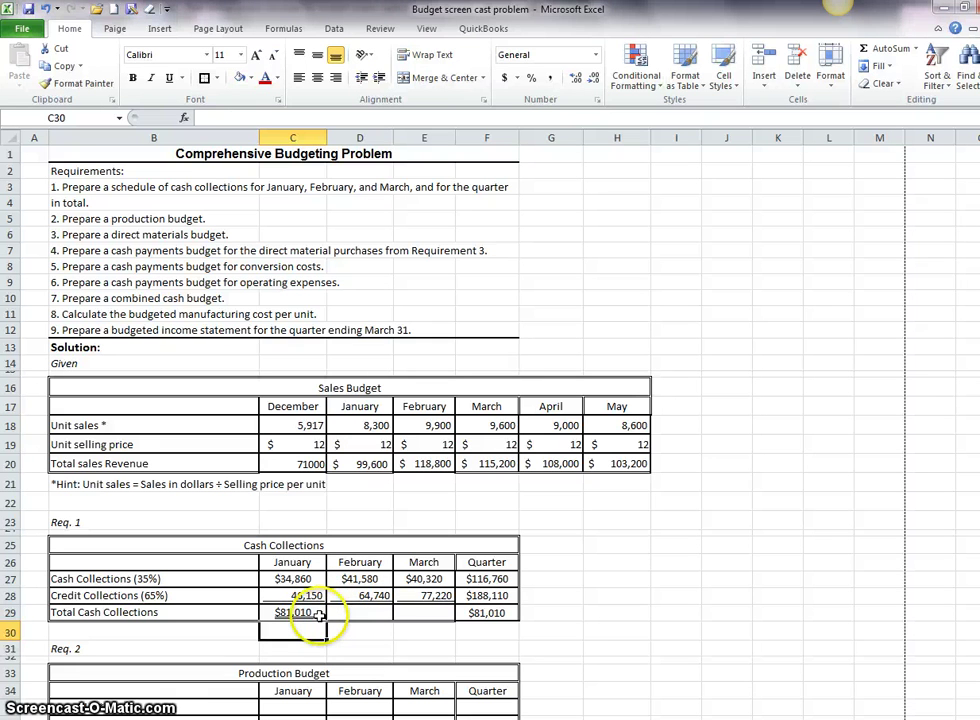
click(319, 614)
drag(326, 621, 432, 616)
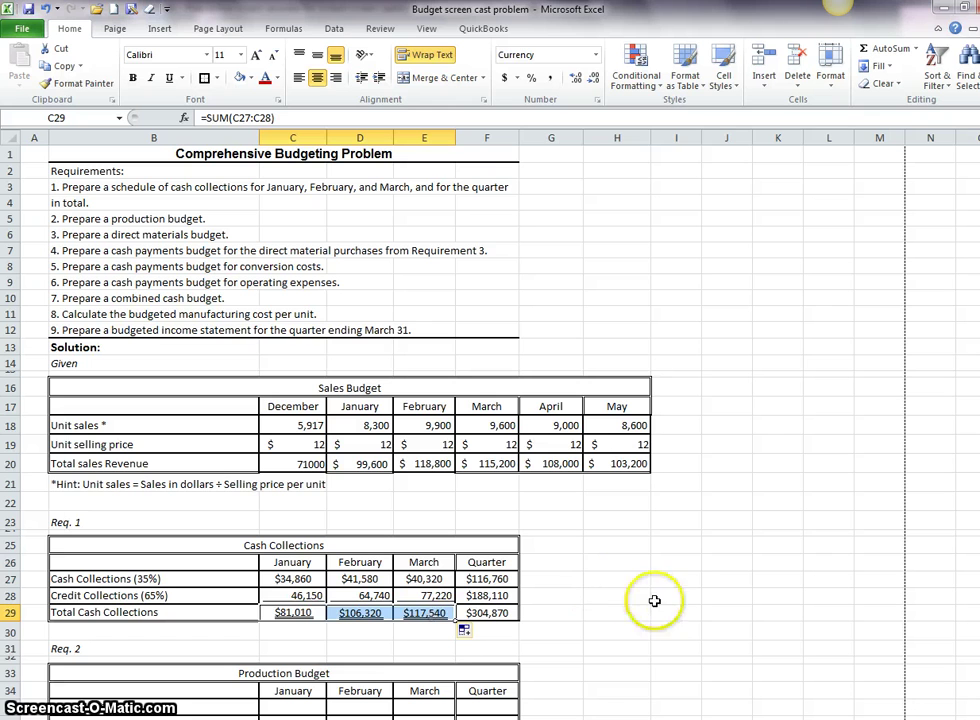